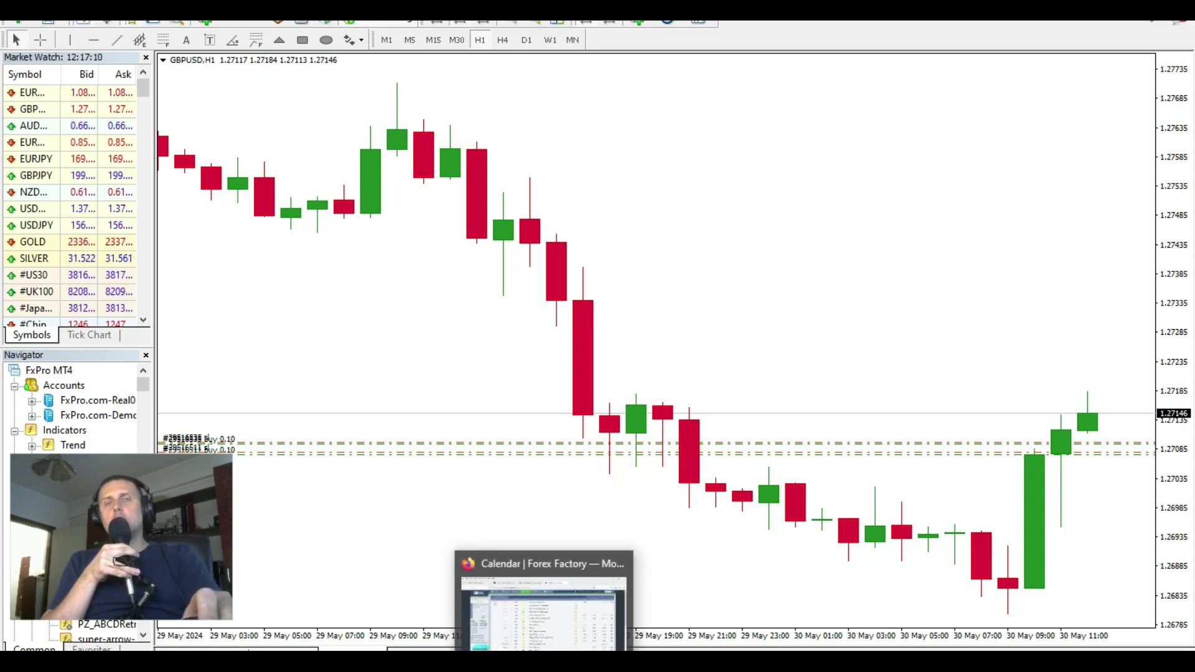
- Switch to the browser and review today's economic events on the Forex Factory calendar
key(alt+Tab)
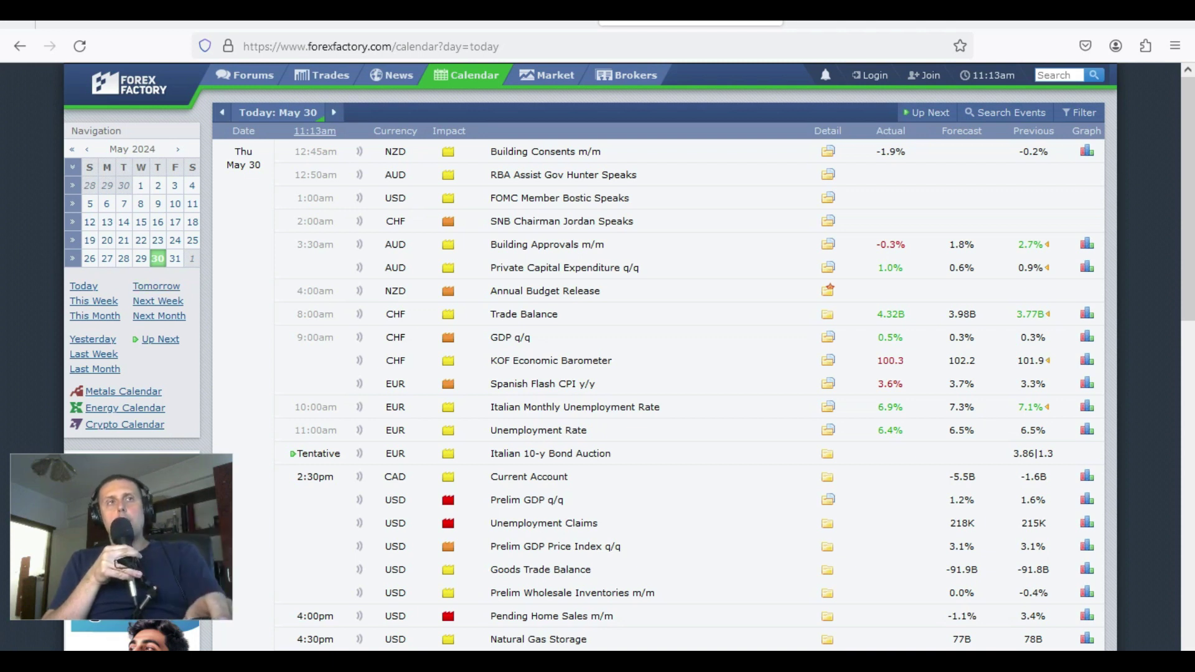
scroll(93, 442, down, 3)
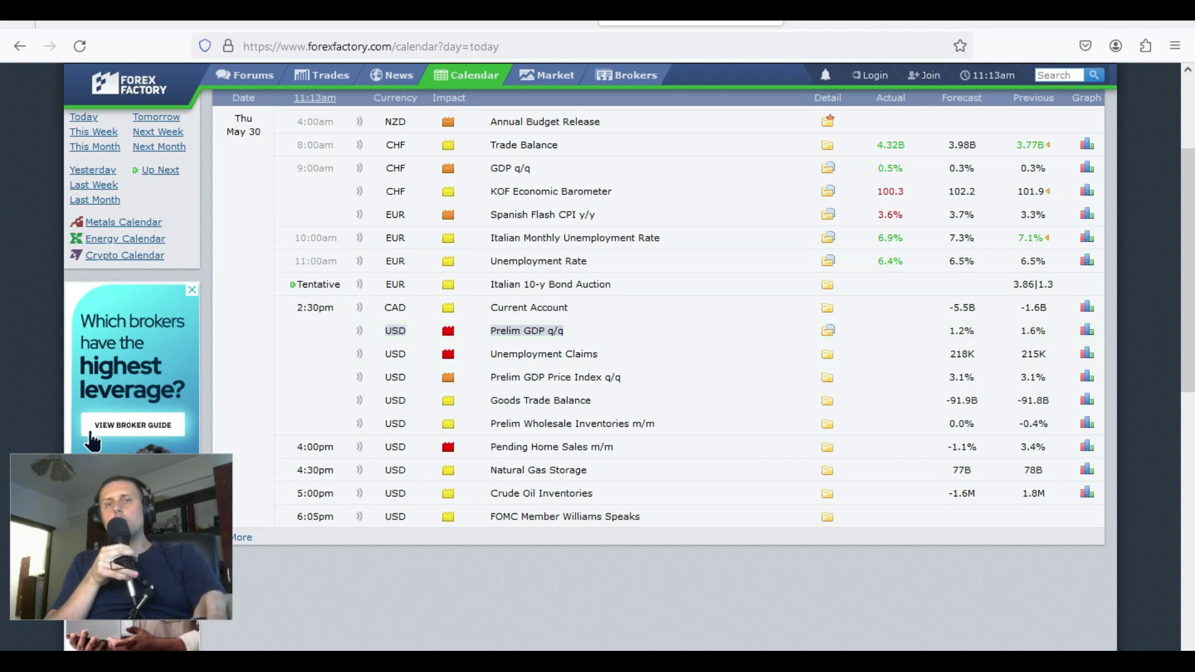
- Switch back to MetaTrader 4 and draw a rising trendline on the daily GBPUSD chart from the 22 April low through the 9 May low
key(alt+Tab)
click(526, 40)
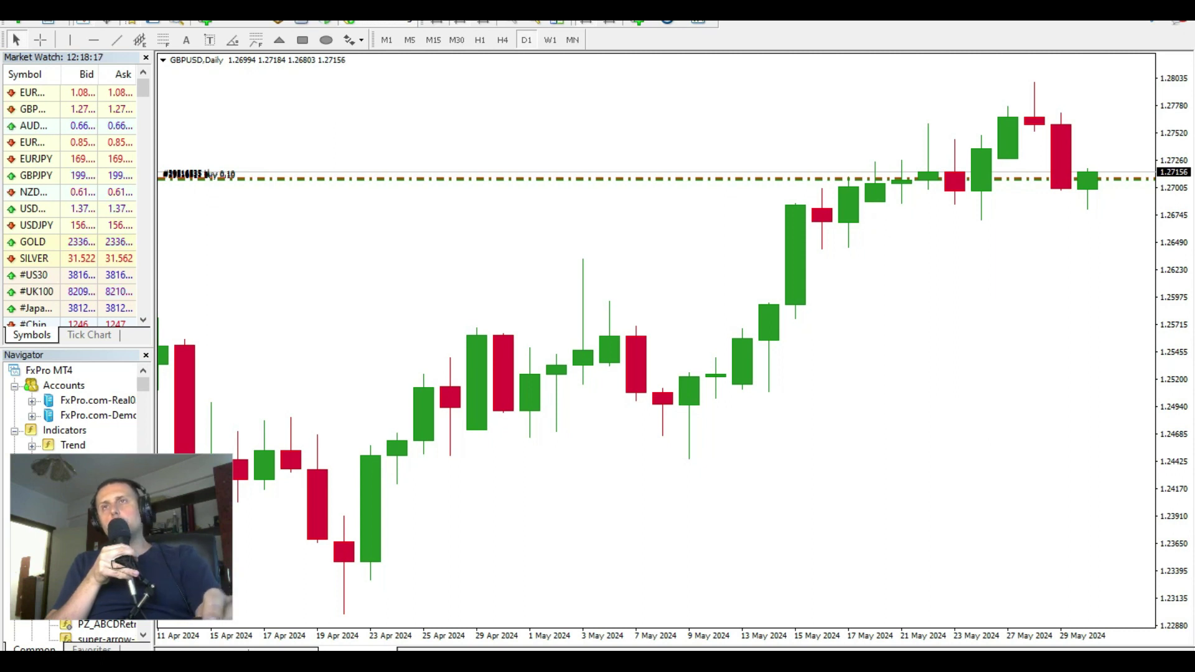
click(116, 40)
mouse_move(343, 613)
mouse_down()
mouse_move(734, 410)
mouse_move(736, 425)
mouse_up()
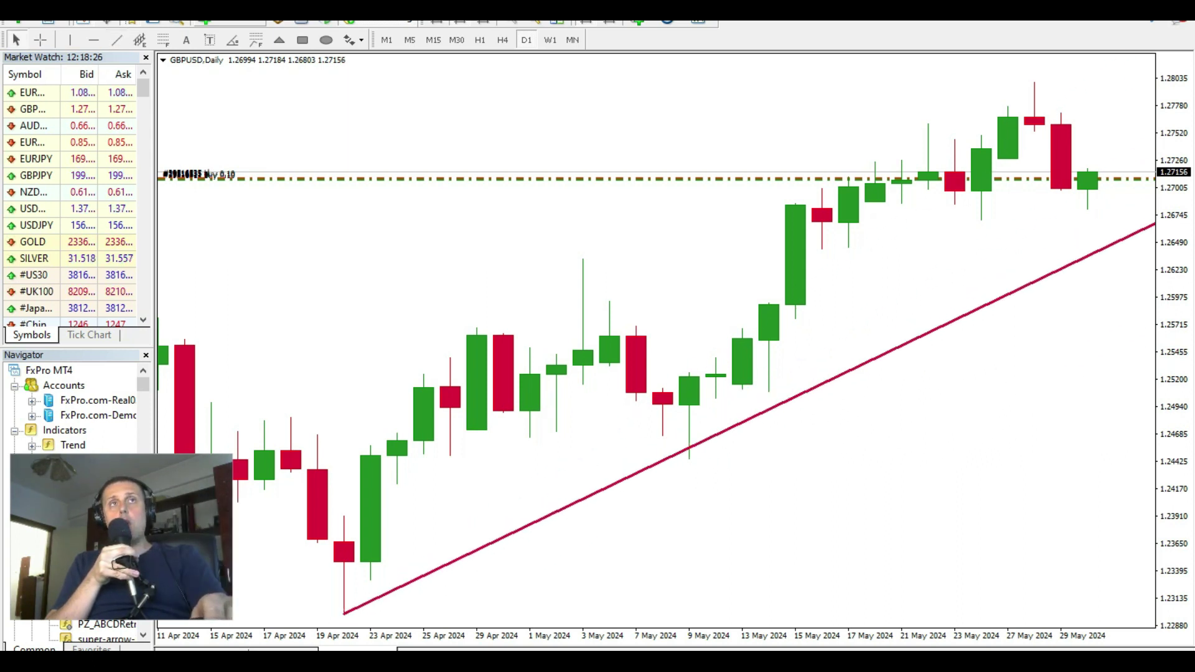
- Add the Relative Strength Index oscillator to the daily GBPUSD chart, keeping its levels of 30, 70 and 50
key(alt+i)
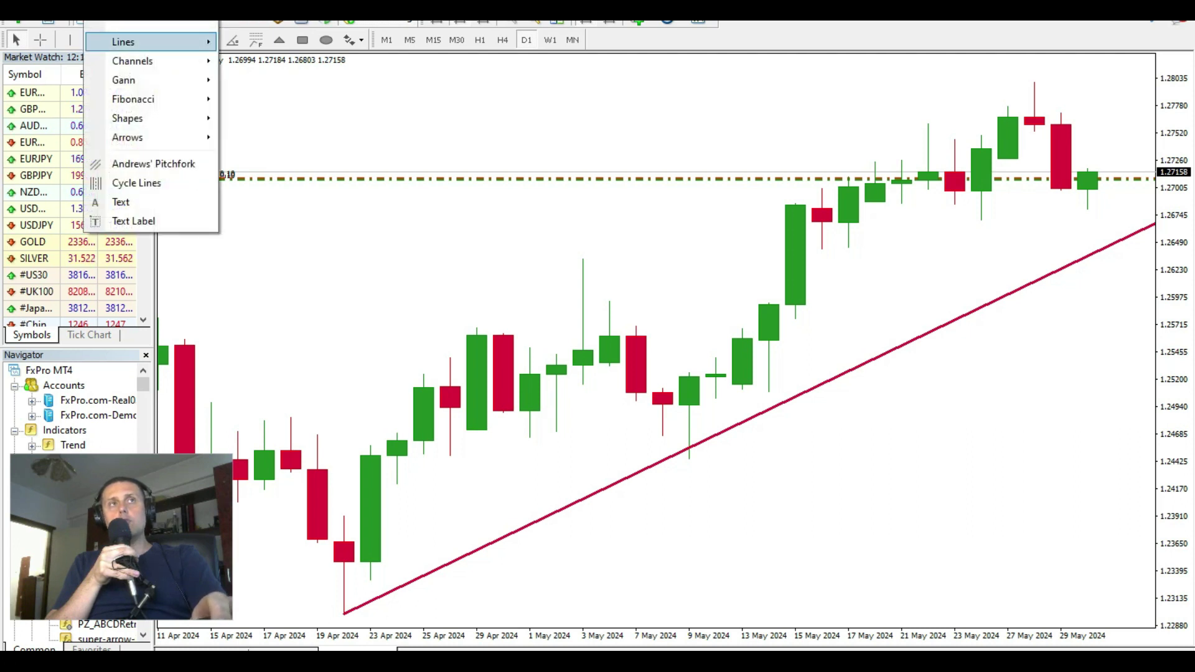
mouse_move(149, 23)
mouse_move(267, 155)
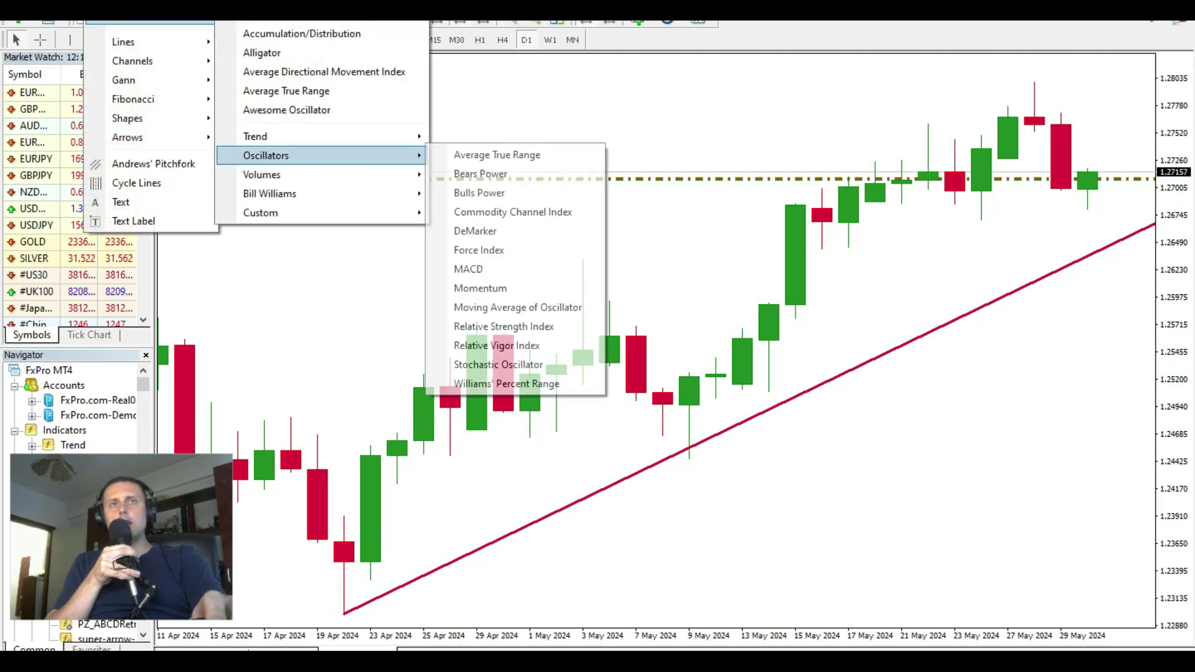
click(503, 326)
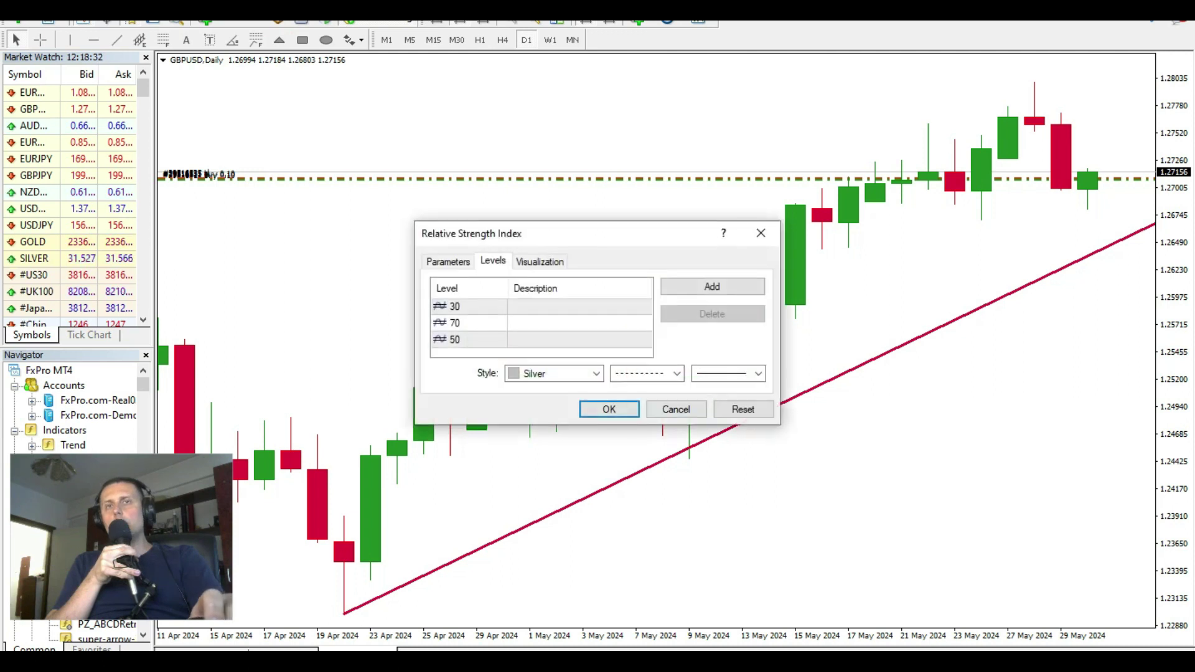
key(Return)
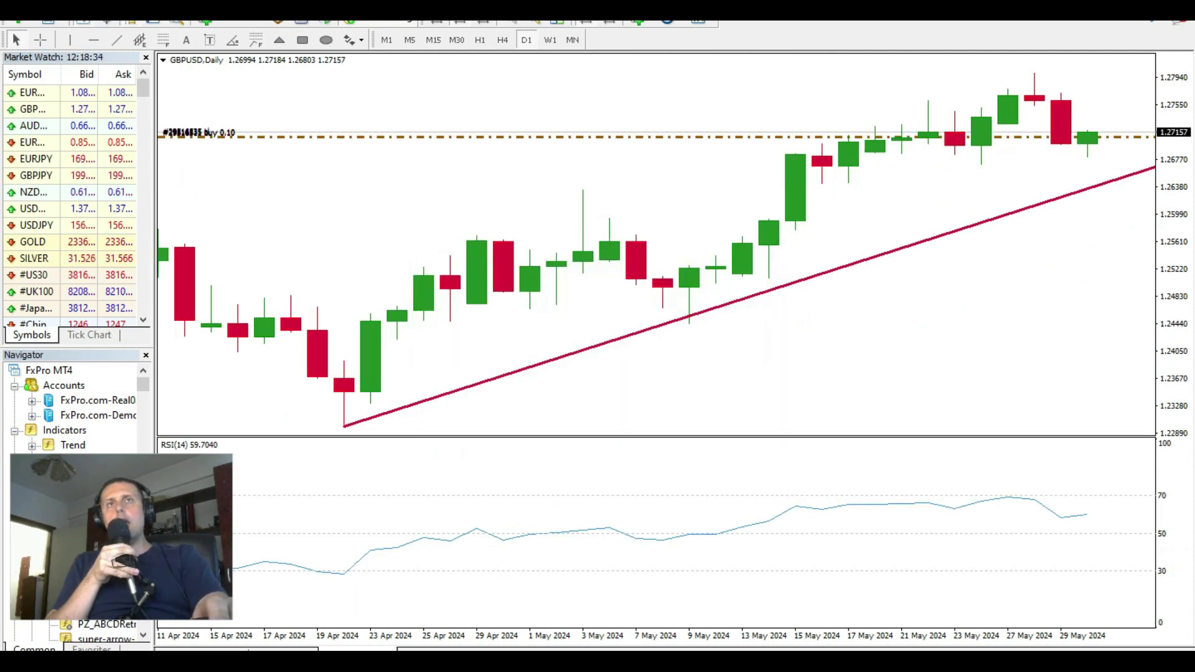
- Draw a rising trendline under the daily RSI curve from its late-April low to its 29 May low
click(533, 24)
click(116, 40)
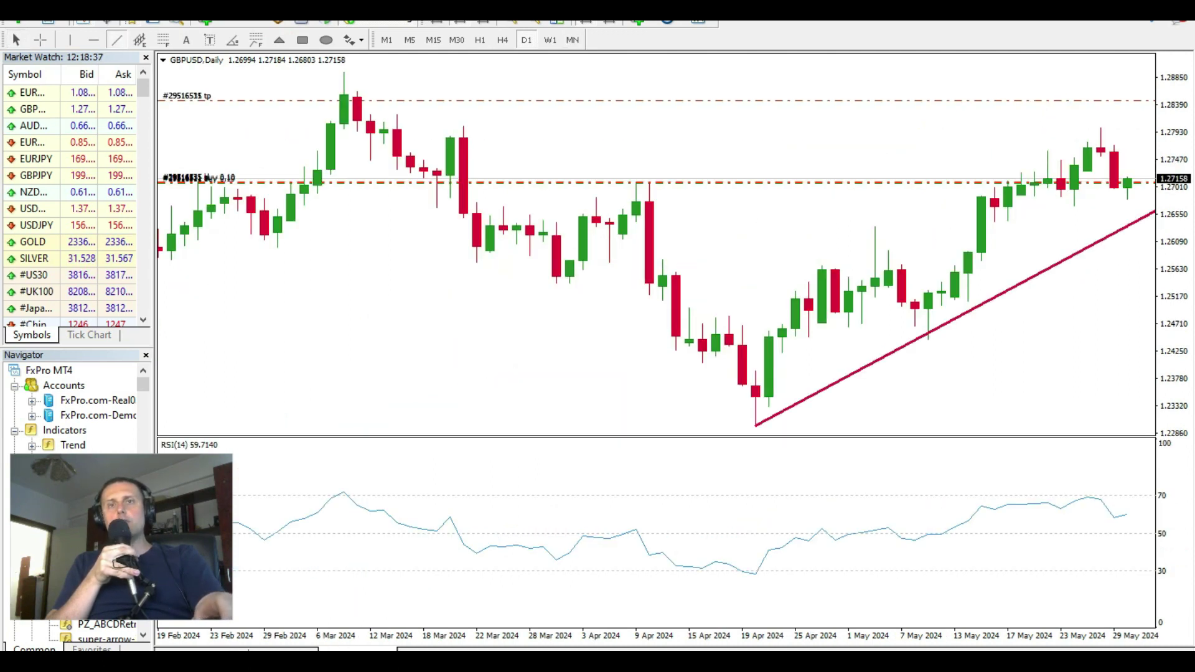
mouse_move(756, 574)
mouse_down()
mouse_move(946, 562)
mouse_move(1086, 498)
mouse_move(1086, 524)
mouse_up()
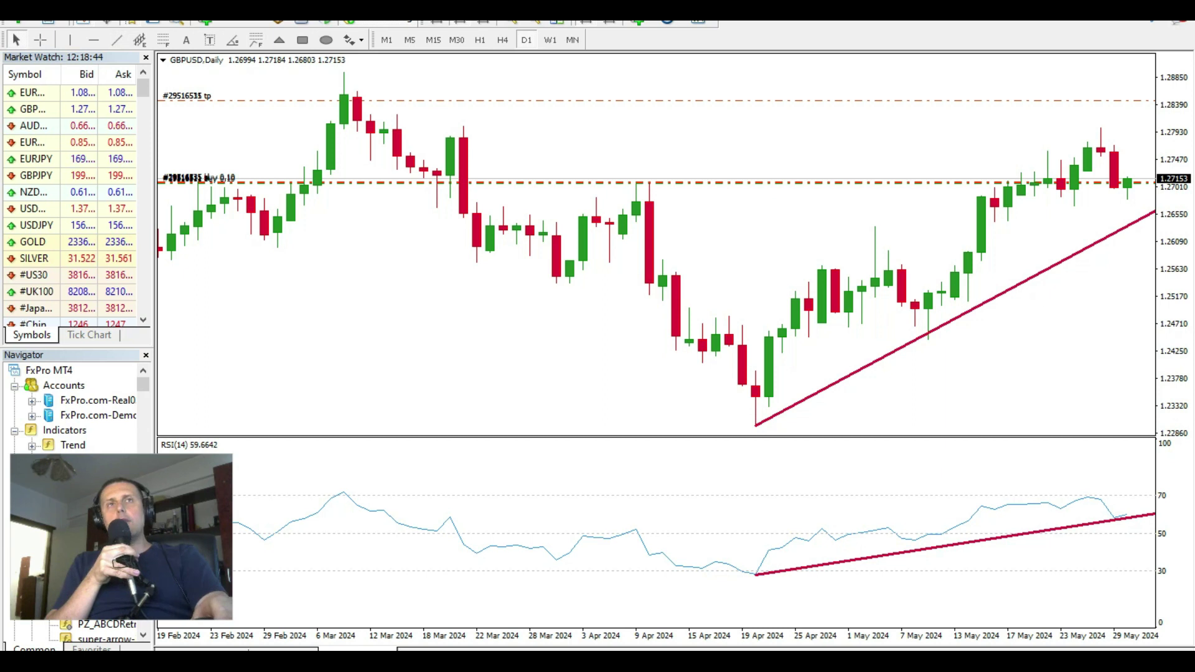
- On the 30-minute chart, replace the RSI trendline with a descending one across the 28 May and 29 May RSI peaks
click(456, 40)
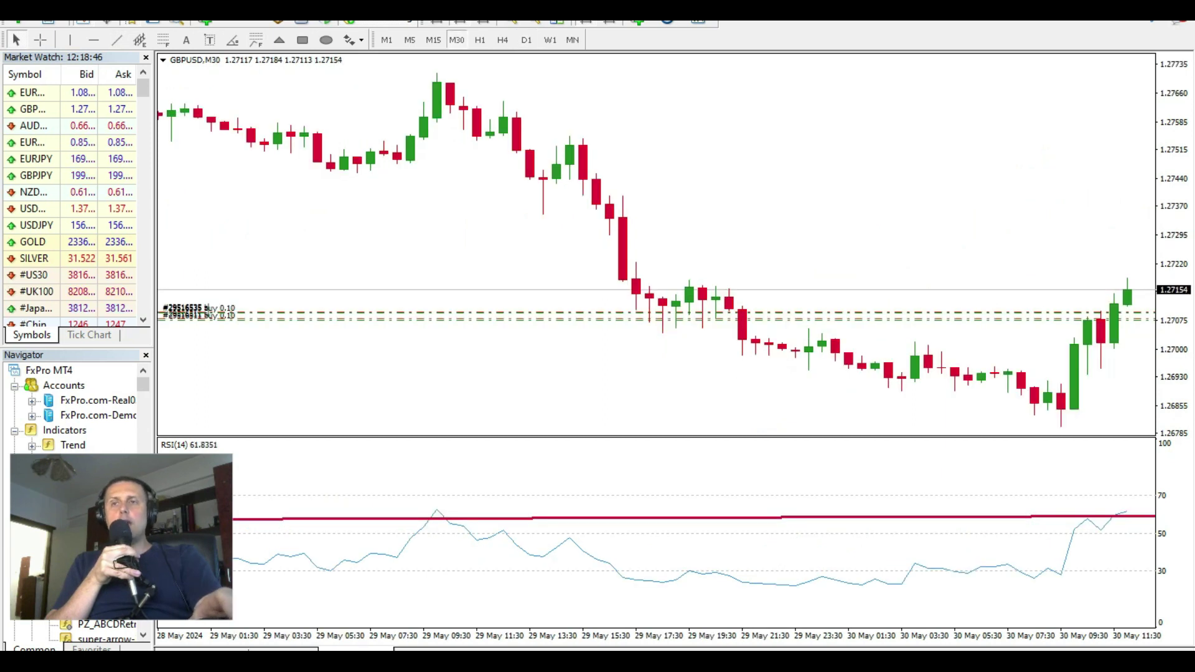
key(Delete)
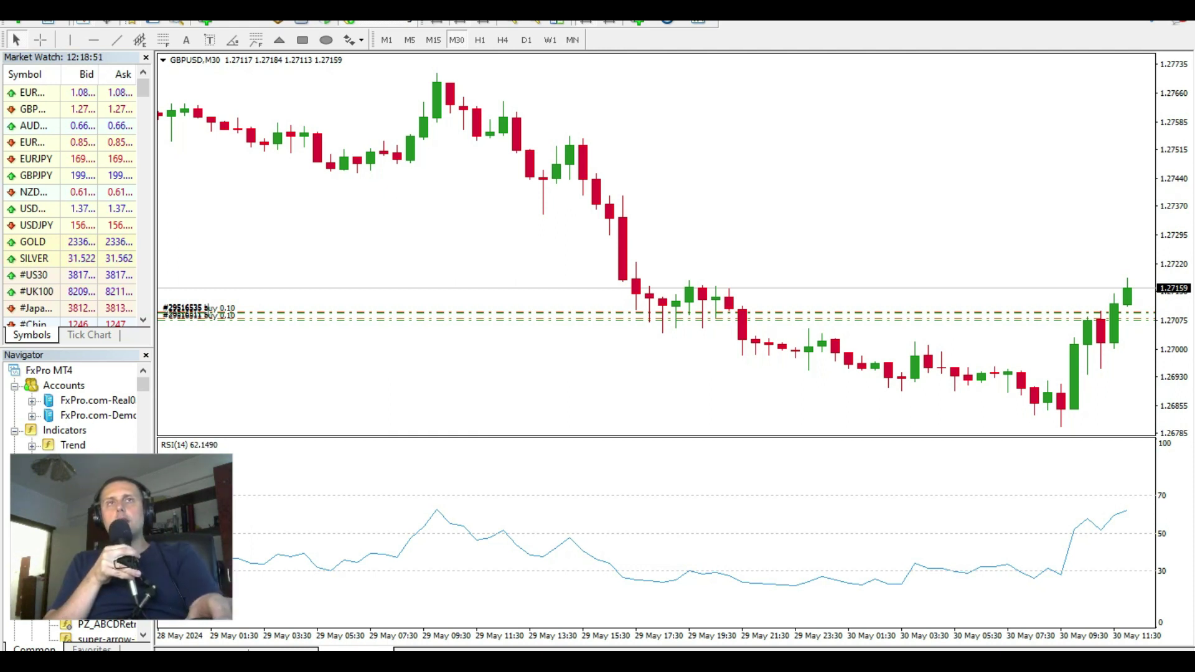
key(minus)
click(116, 40)
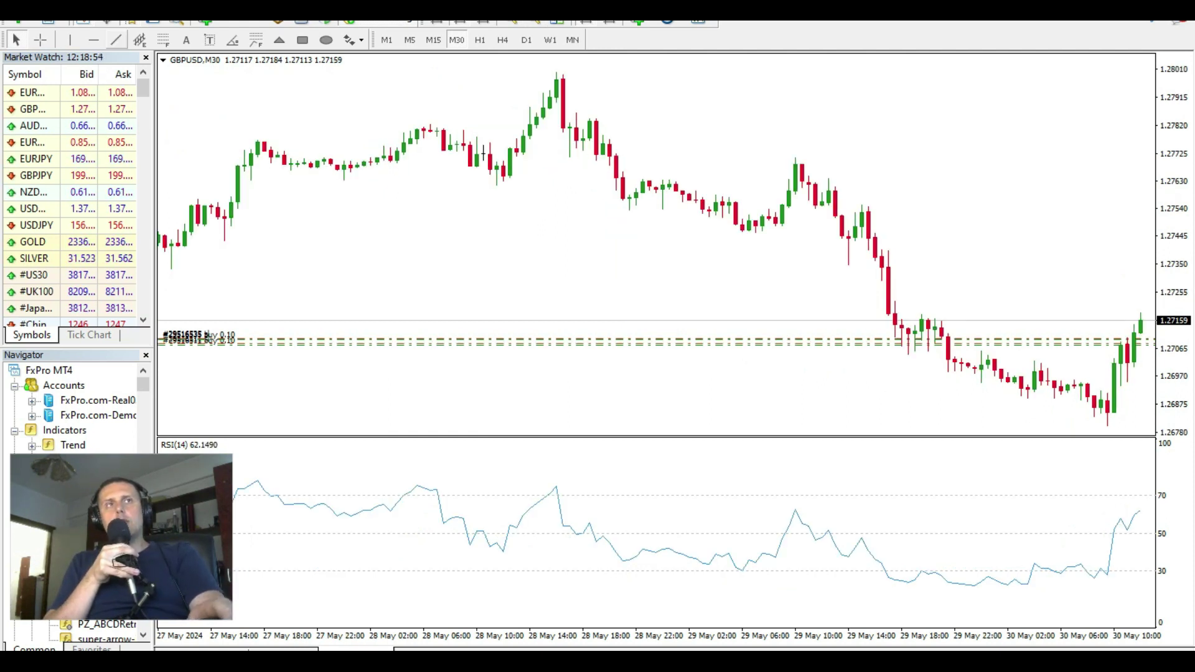
mouse_move(550, 483)
mouse_down()
mouse_move(747, 479)
mouse_move(795, 510)
mouse_up()
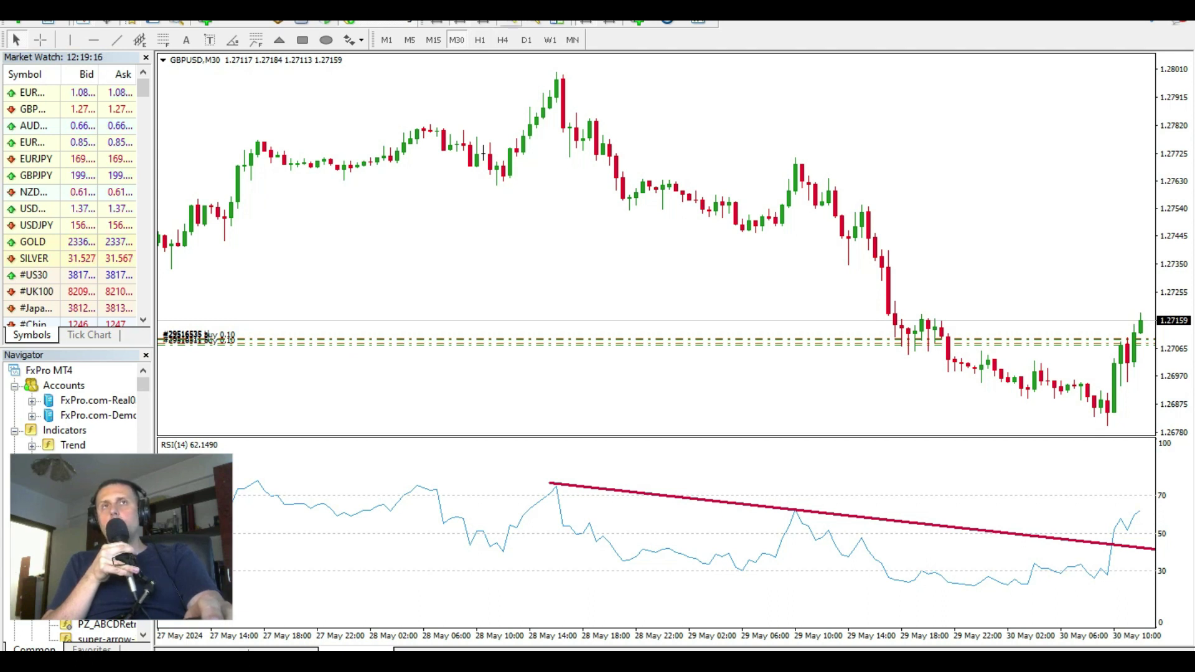
key(plus)
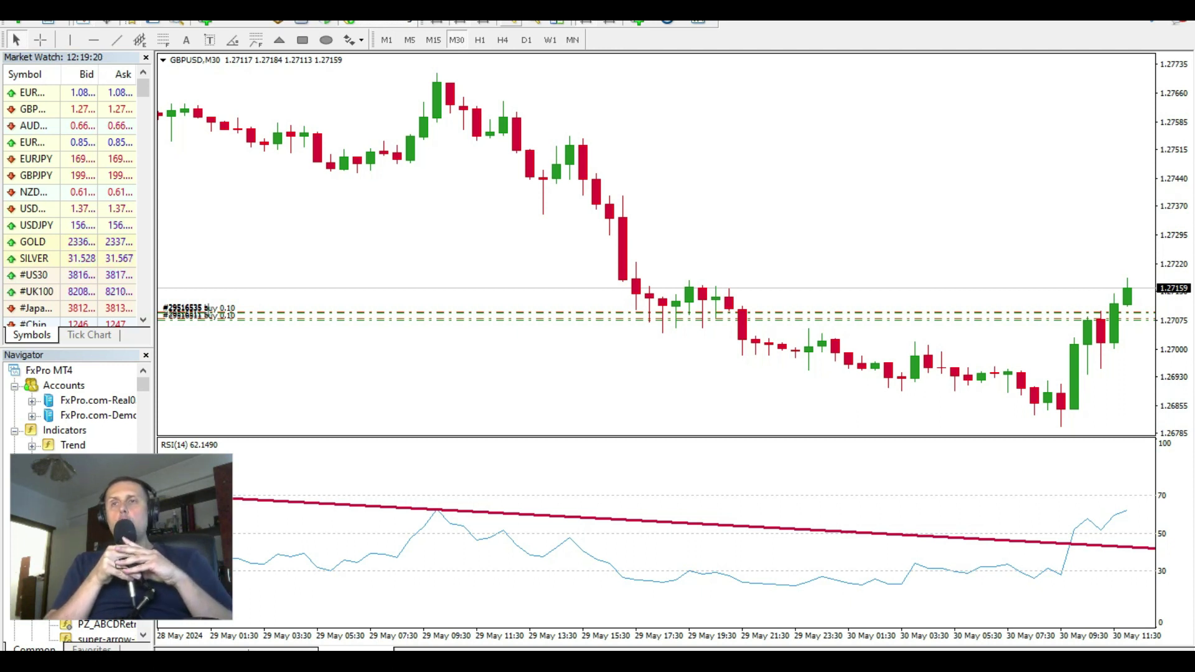
- Check the RSI trendline on the 1-hour and daily charts, and delete it from the daily chart
click(480, 40)
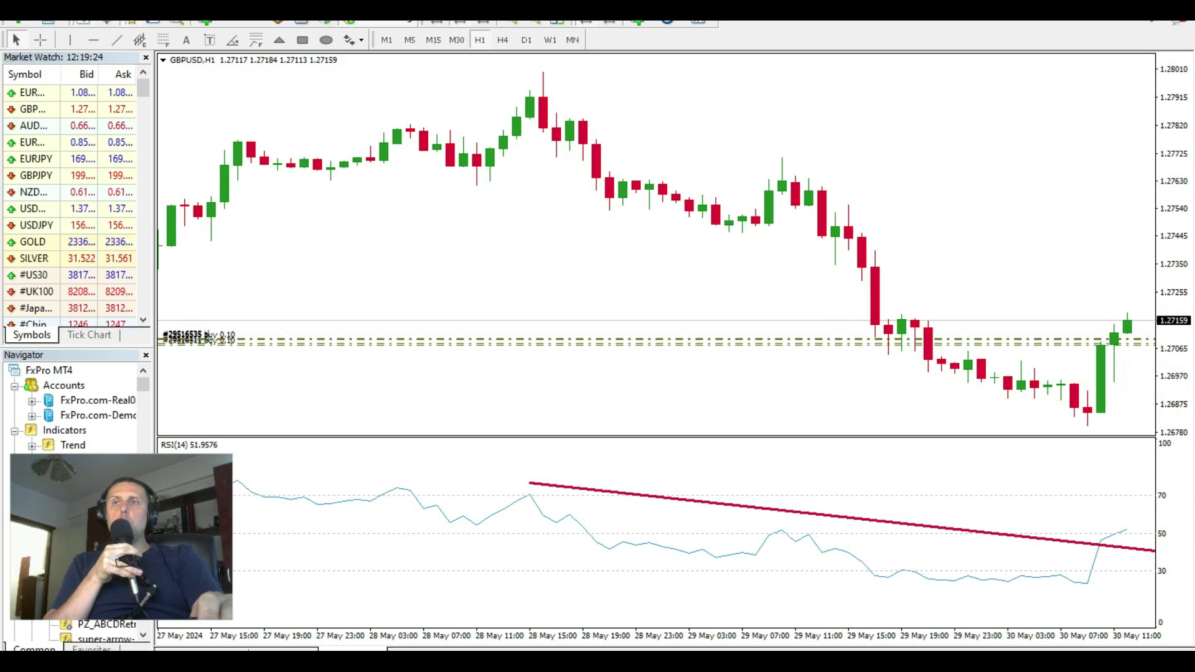
mouse_move(1075, 417)
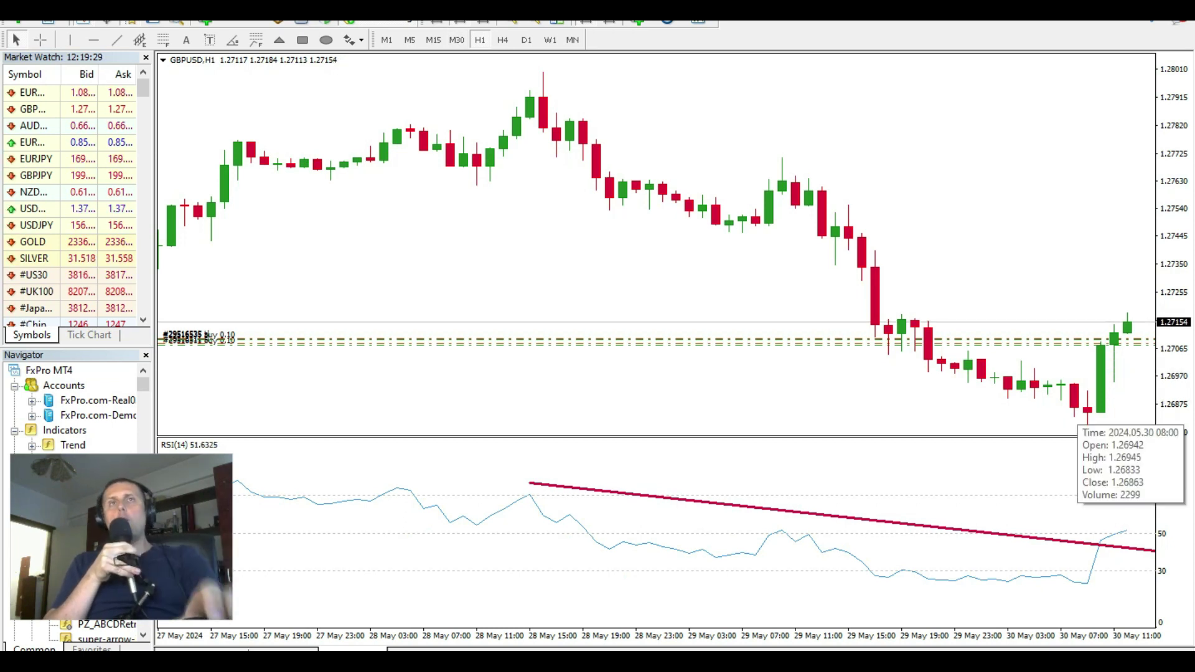
click(527, 39)
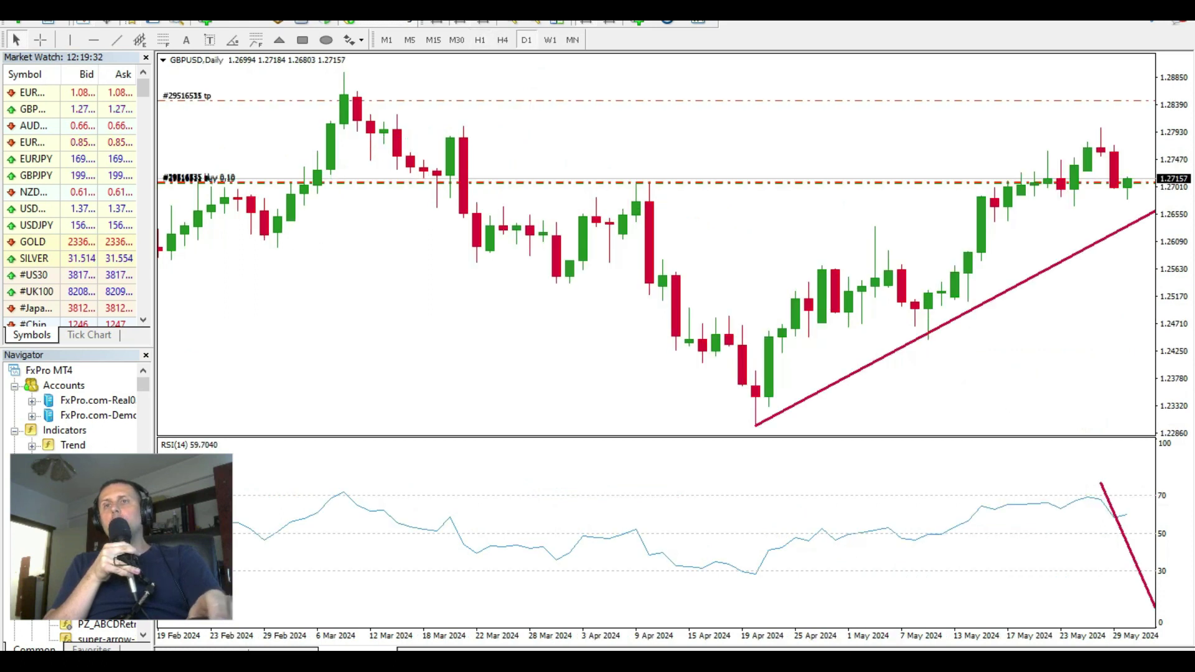
double_click(1142, 579)
key(Delete)
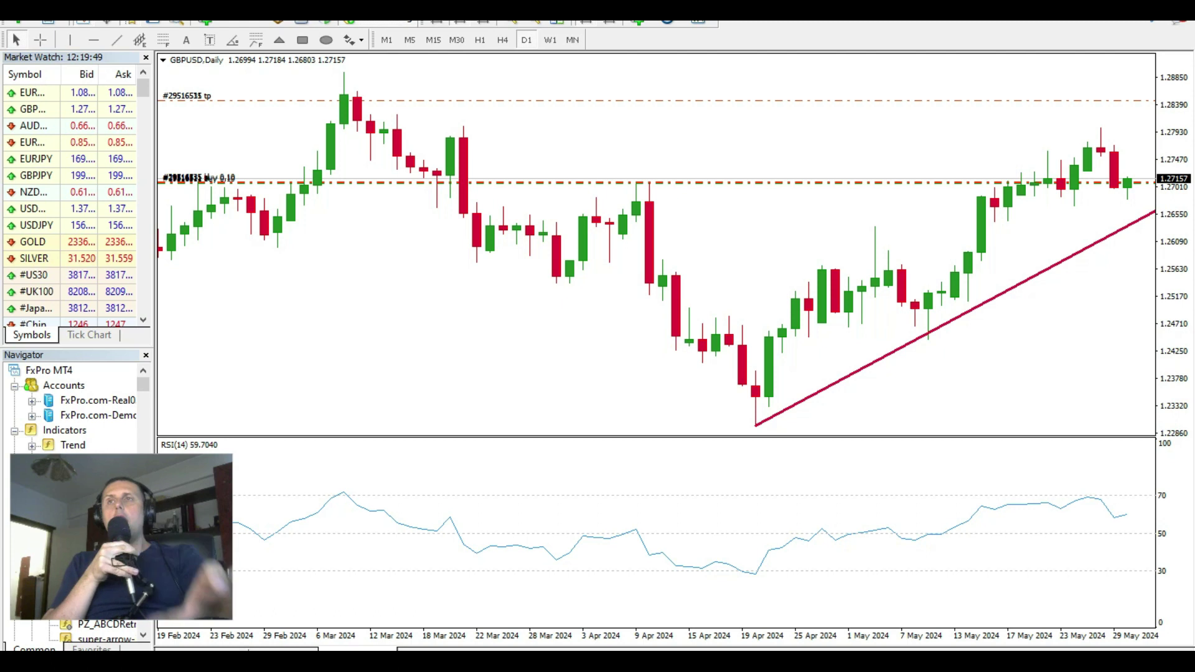
- On the 1-hour GBPUSD chart, place a horizontal line at 1.27310
click(480, 39)
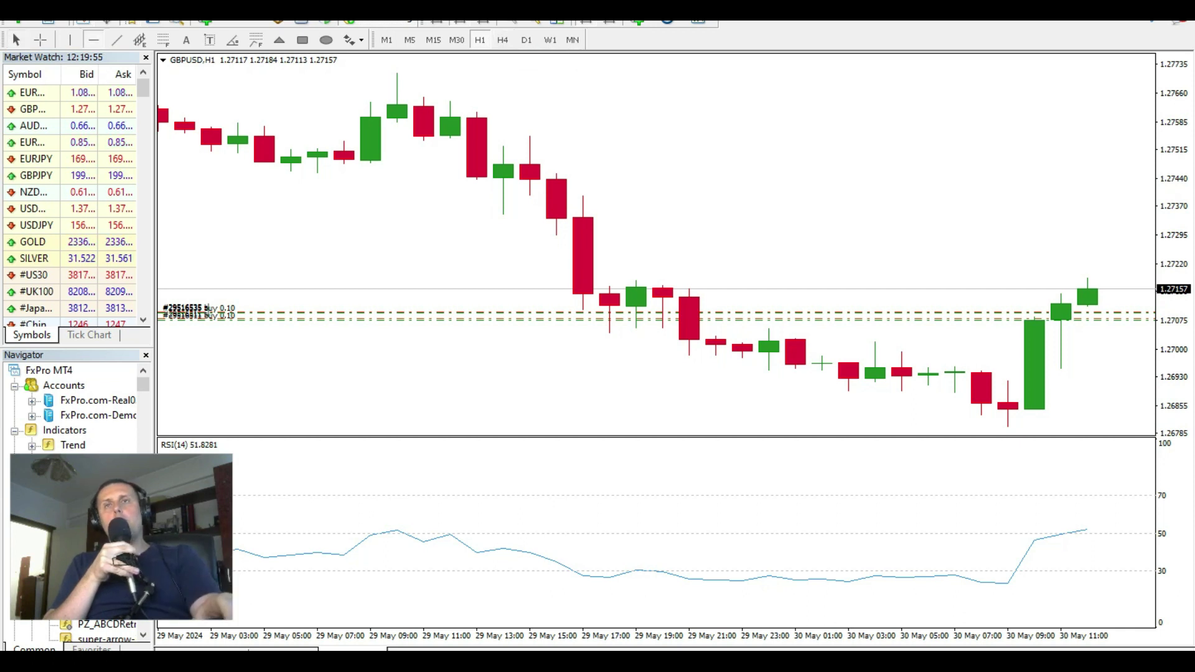
drag(622, 183, 622, 229)
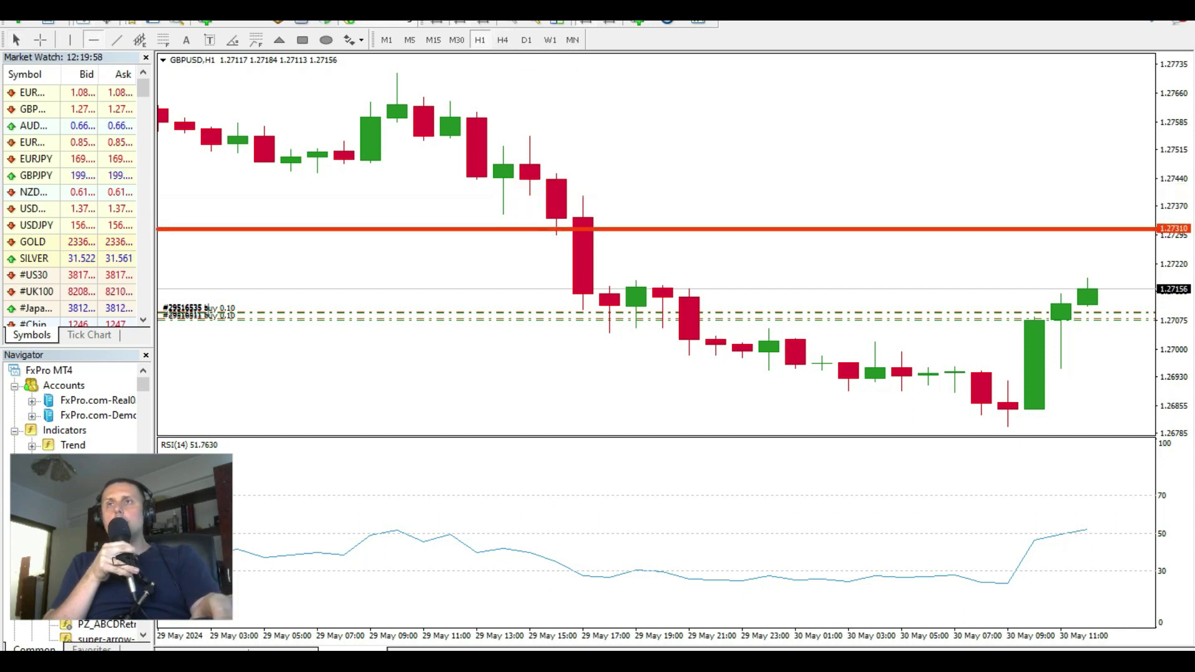
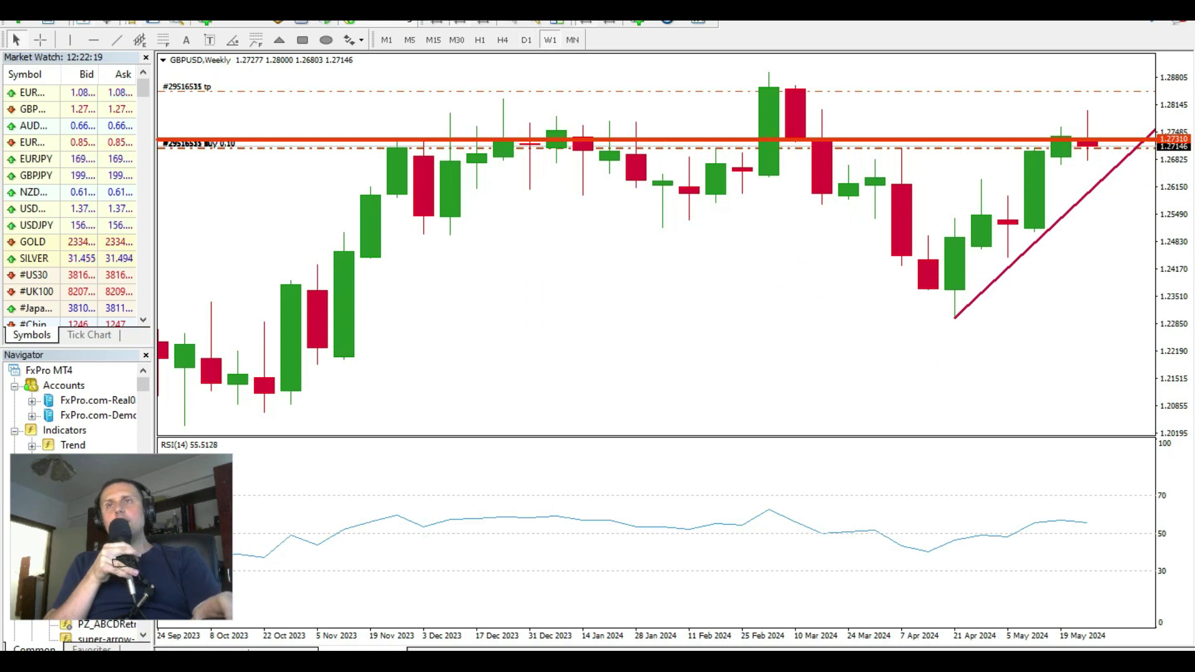
- Examine the price levels with the crosshair on the weekly chart and compare them on the 1-hour, 4-hour and daily charts
key(ctrl+f)
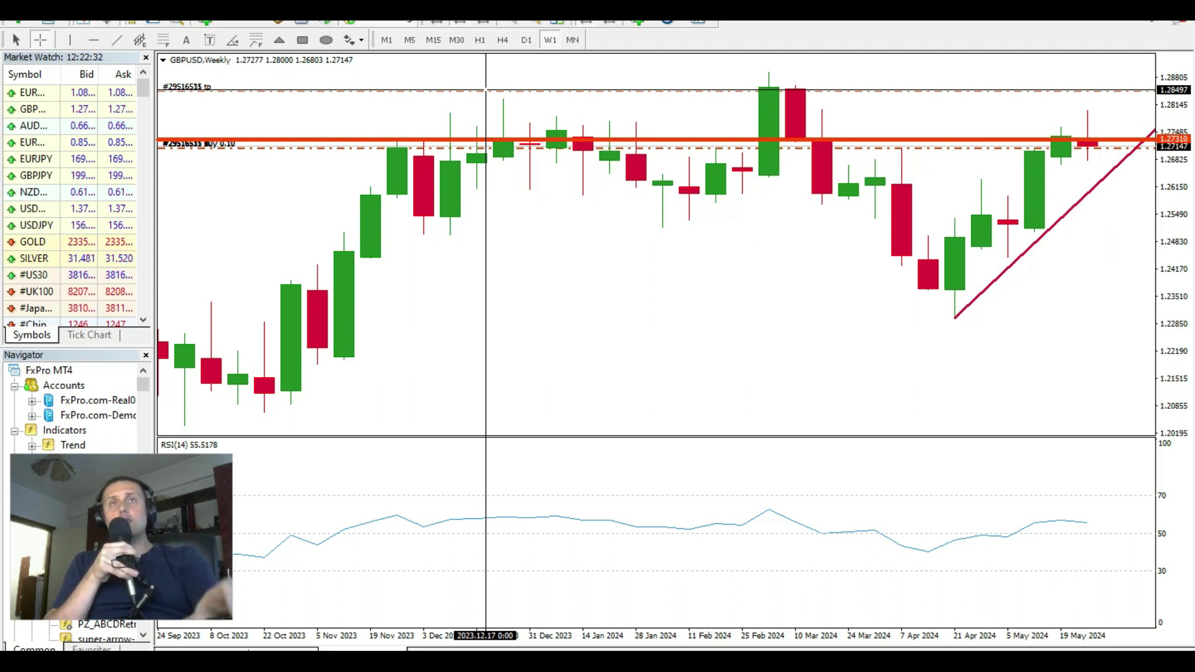
key(minus)
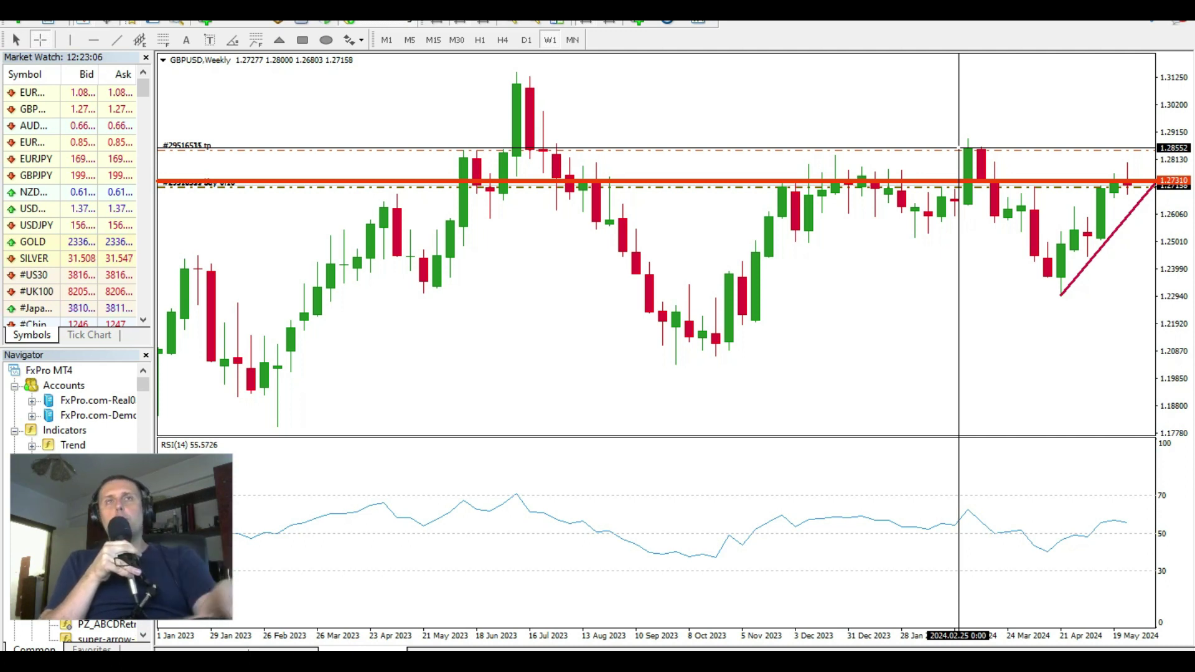
click(479, 40)
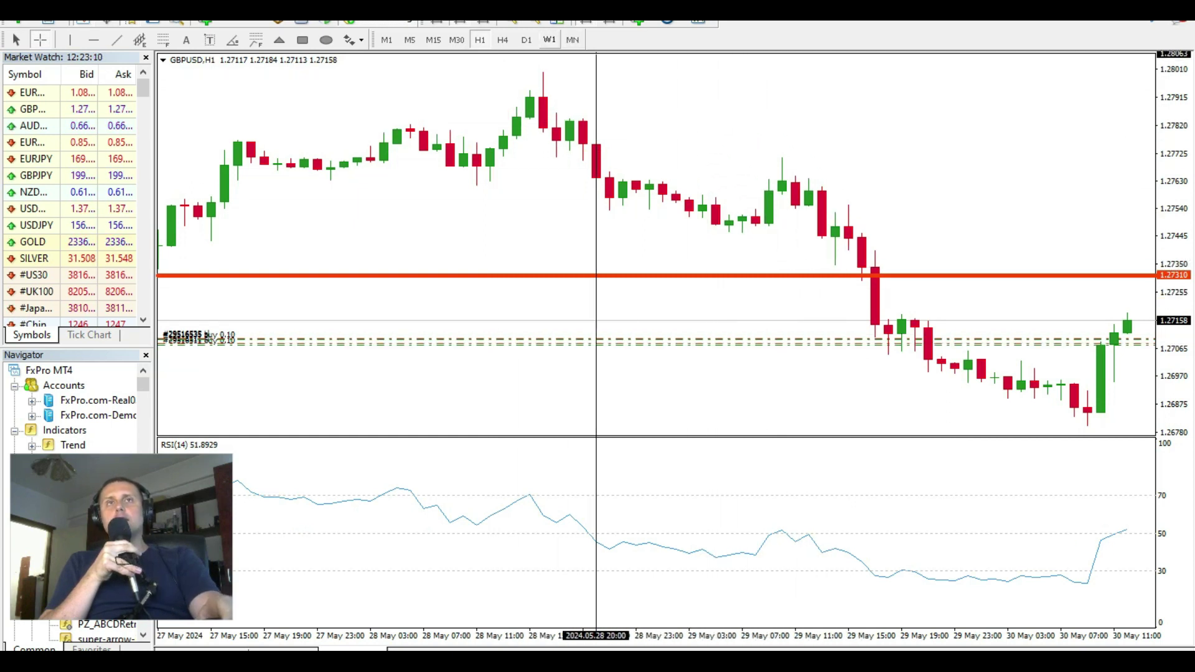
click(502, 40)
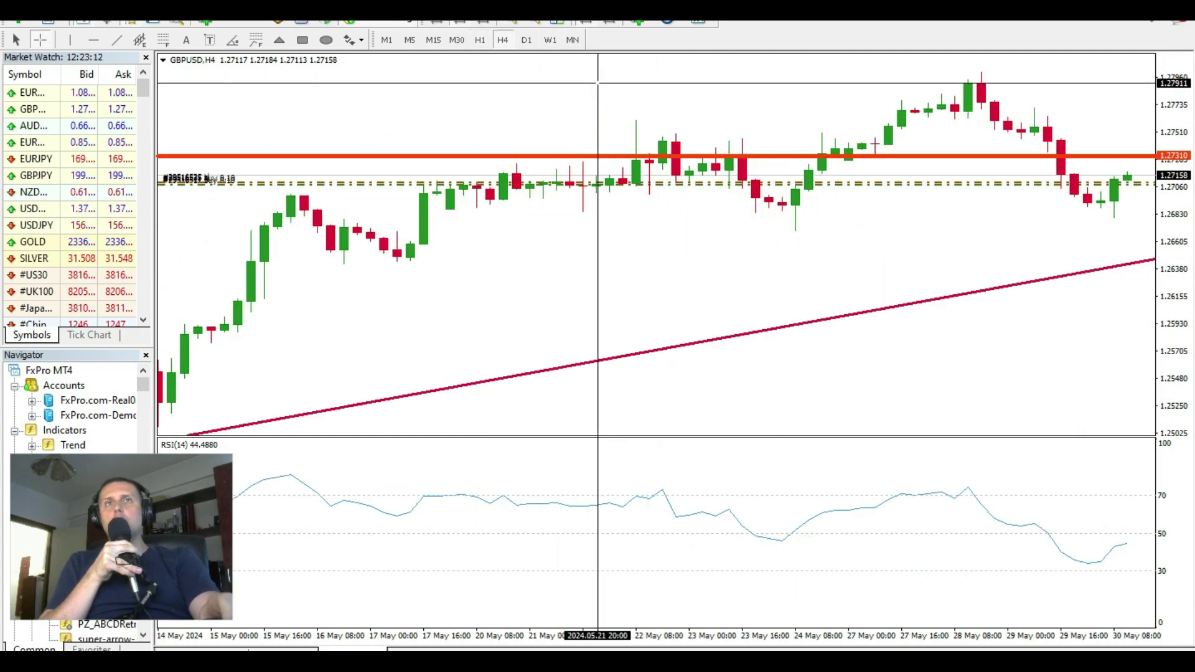
click(526, 39)
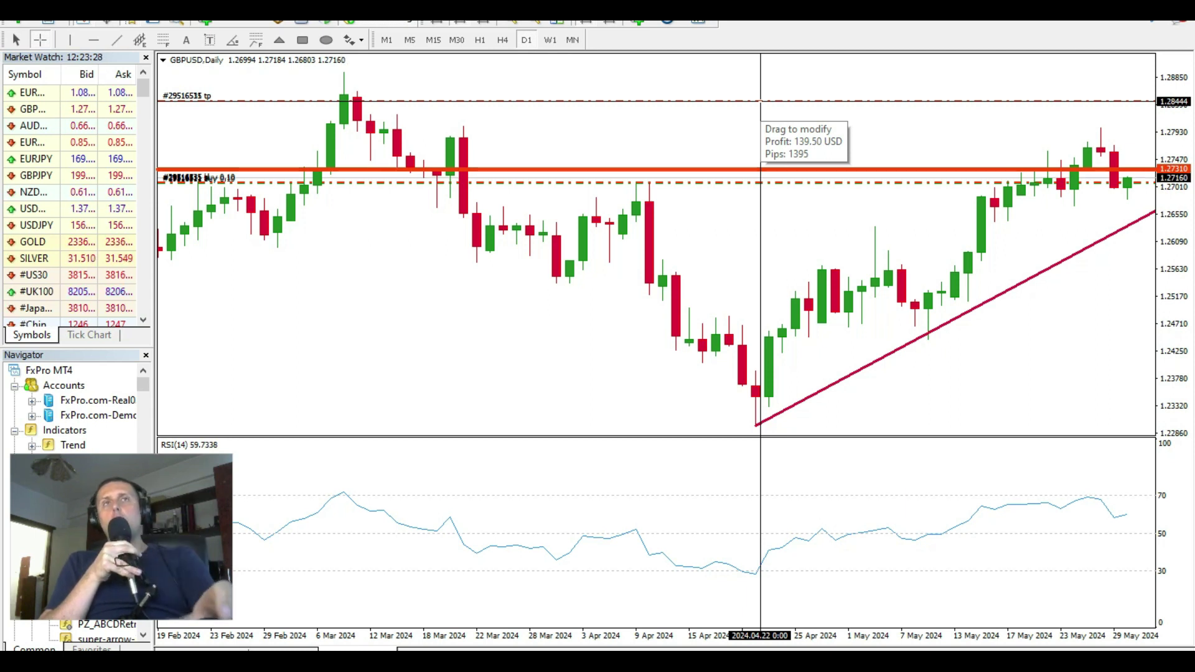
- On the 1-hour chart, add horizontal lines at 1.27995, 1.27603 and 1.26944
click(480, 41)
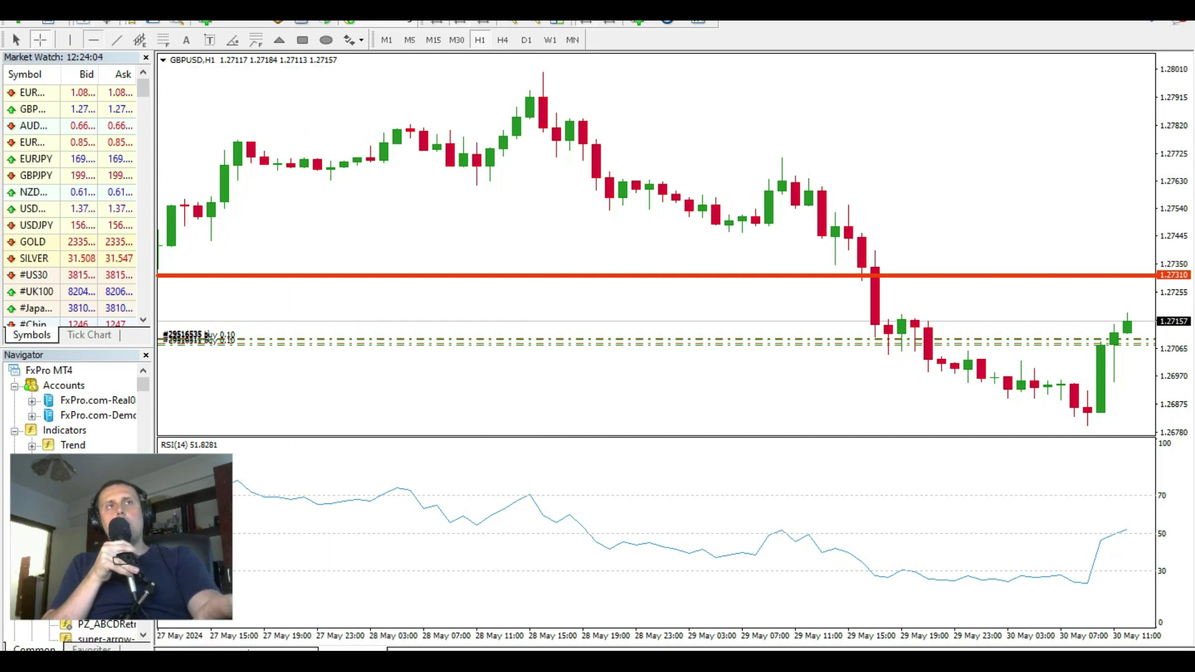
click(544, 73)
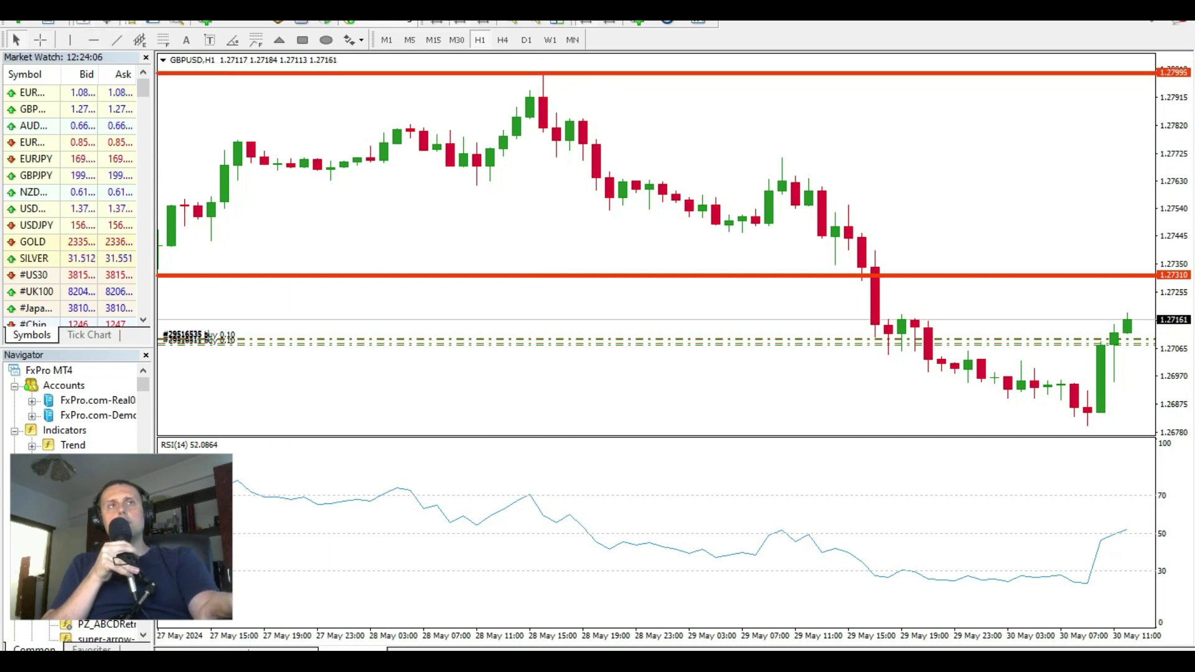
click(92, 40)
drag(622, 160, 622, 188)
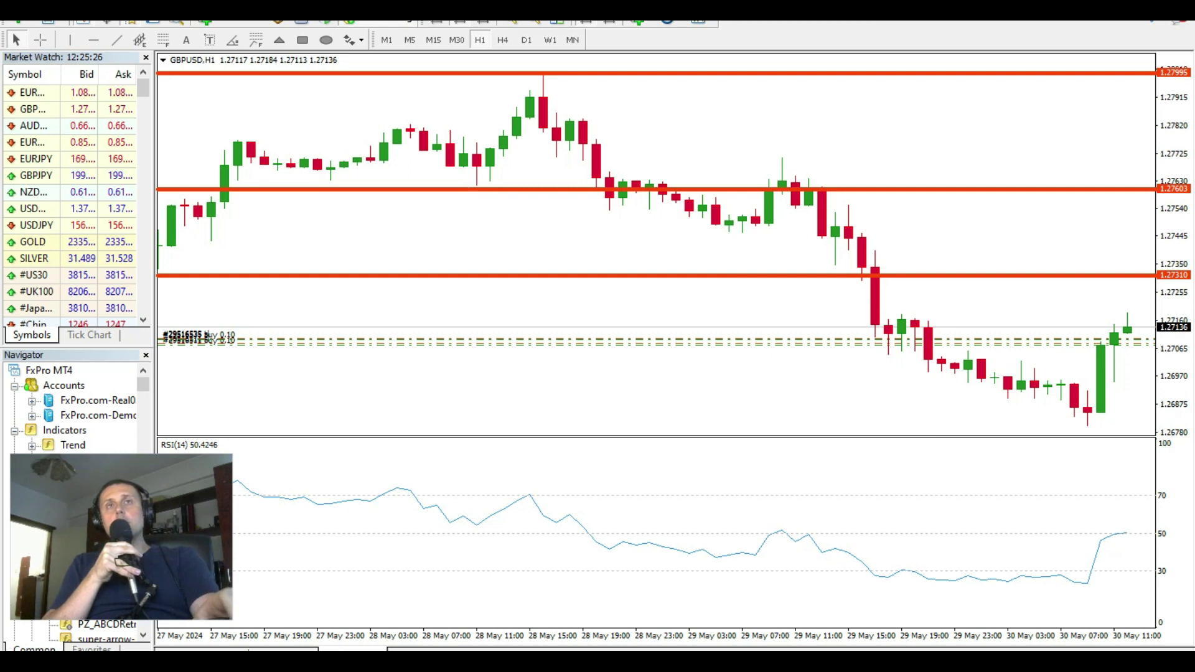
key(plus)
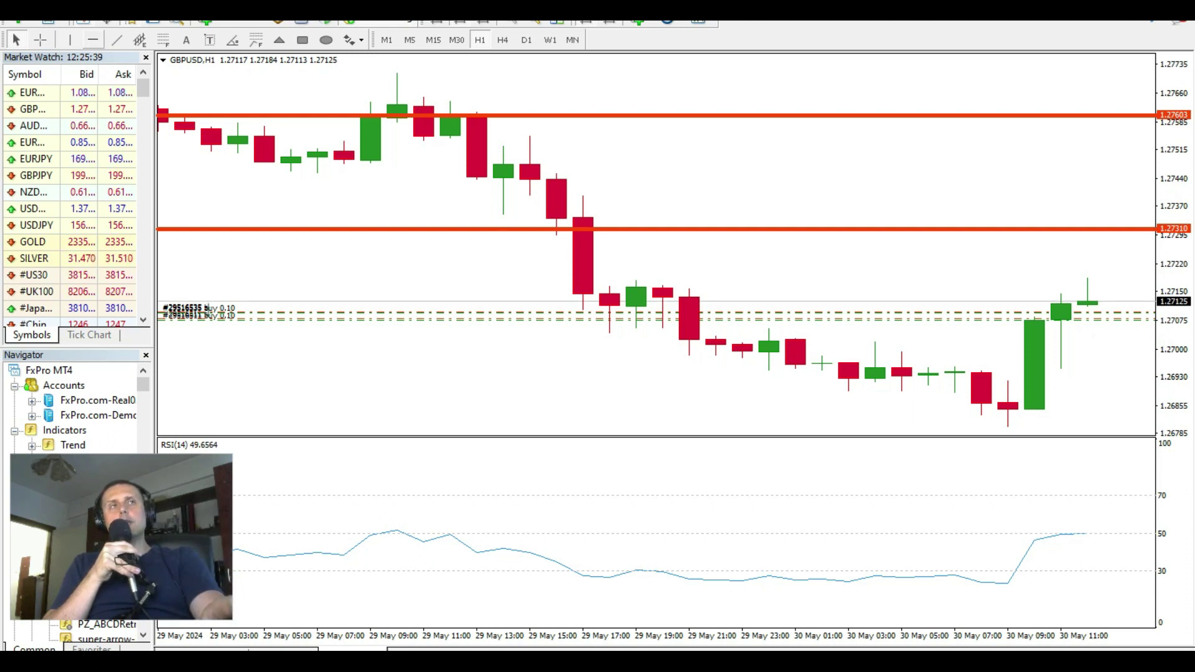
click(622, 371)
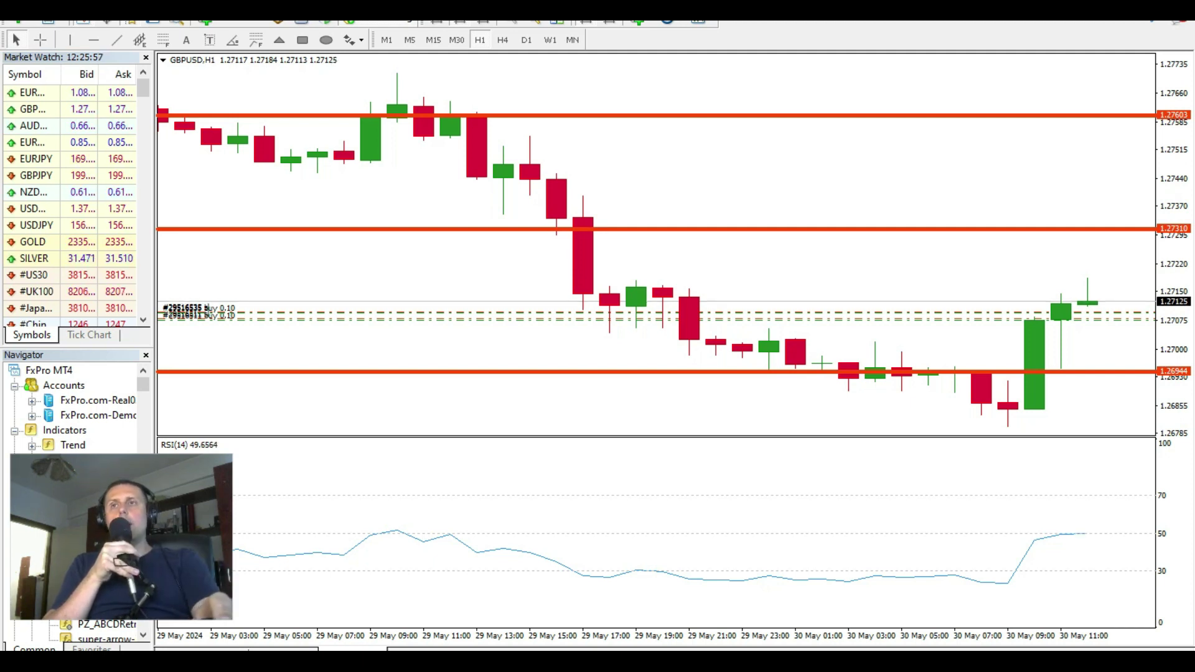
- Inspect the 1.27310 horizontal line on the 1-hour chart with the crosshair
mouse_move(1073, 321)
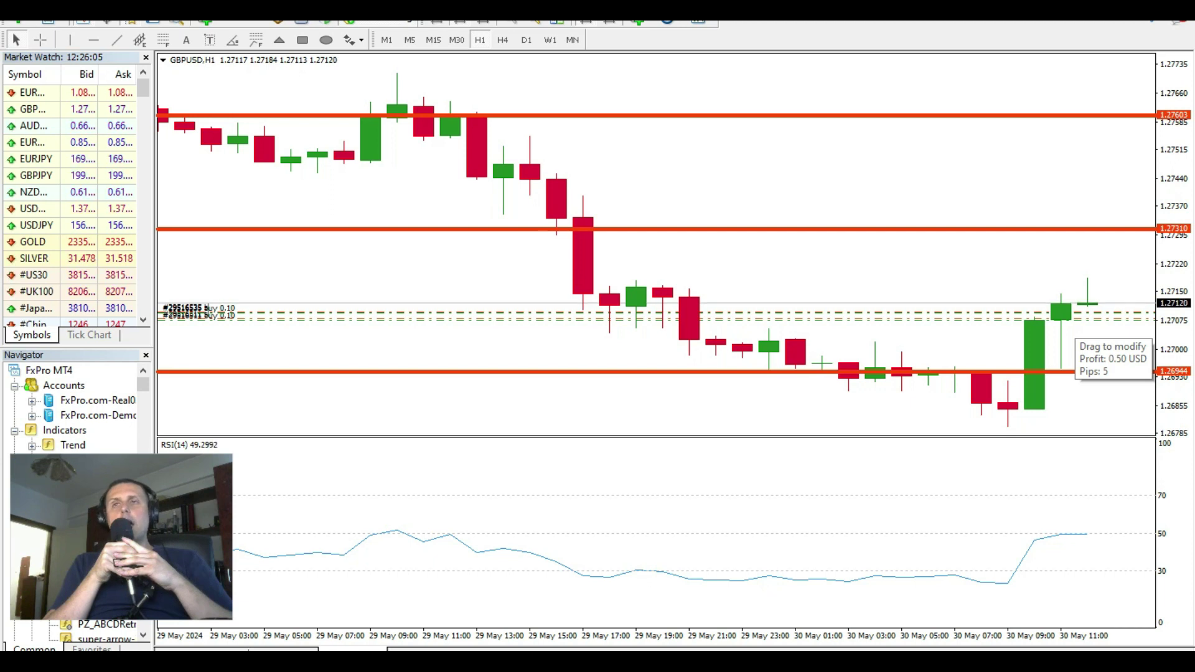
click(41, 40)
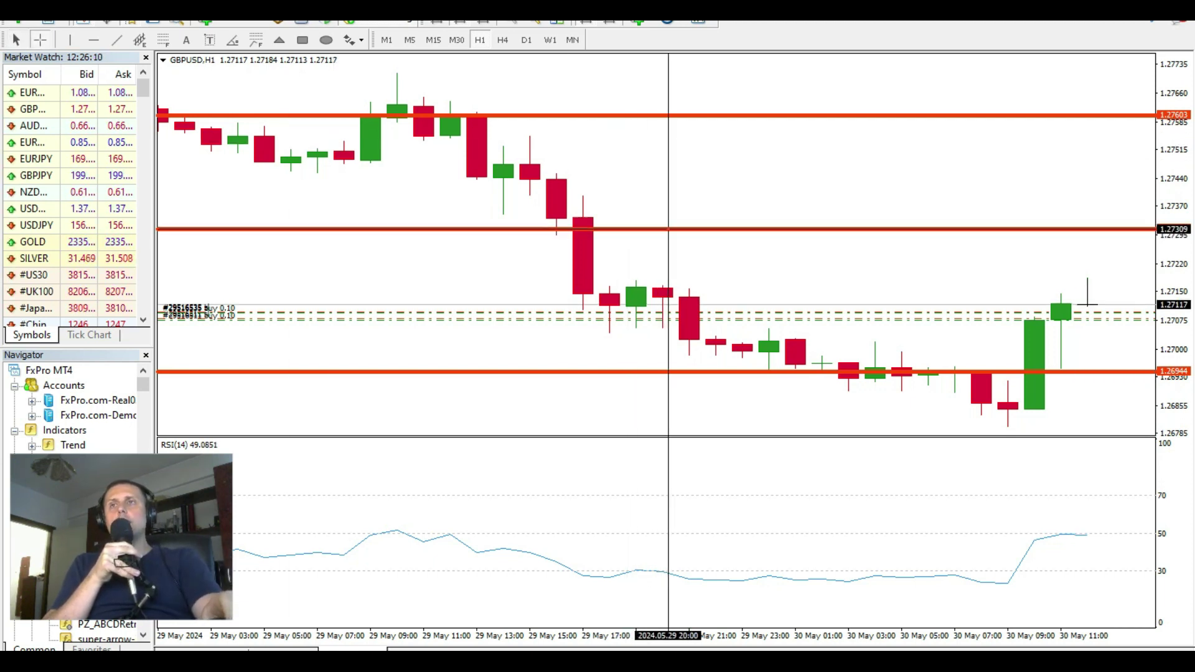